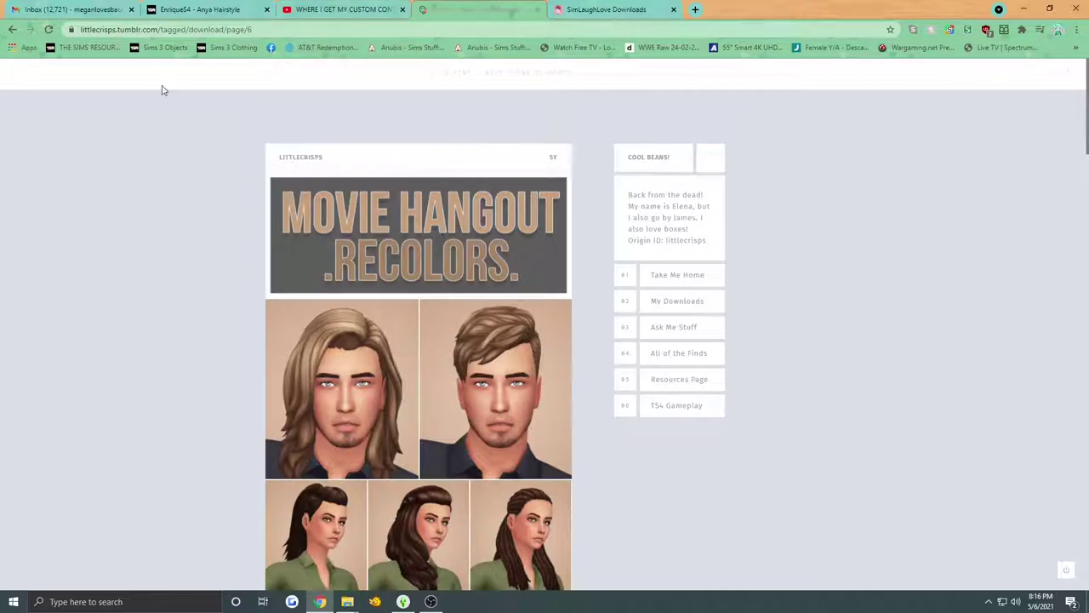
Switch Chrome to the littlecrisps downloads page 6 with the Movie Hangout hair recolors post
left_click(205, 12)
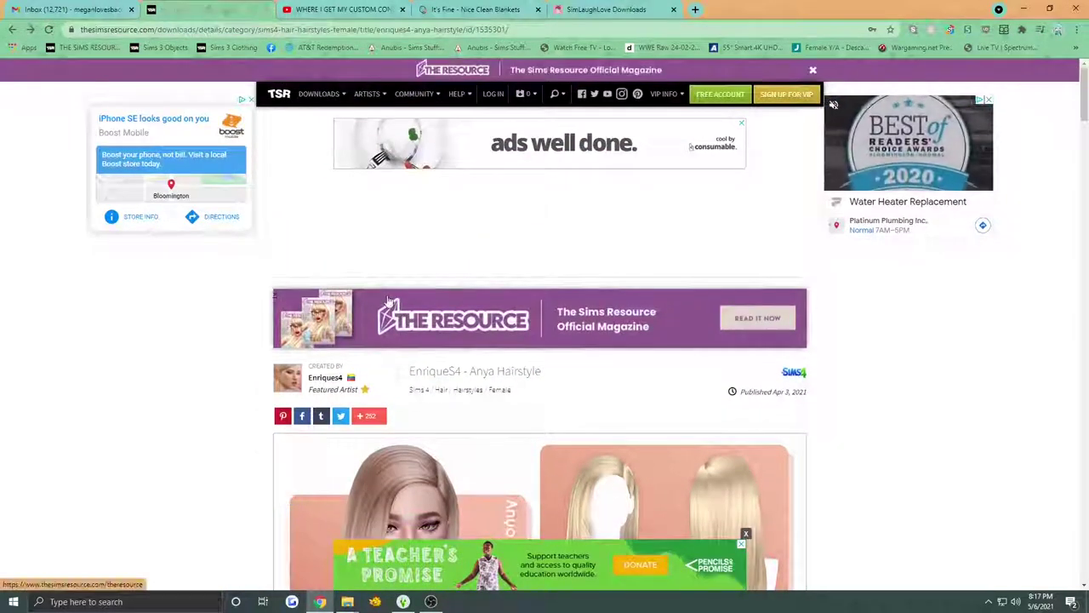
Look over the YouTube tab, then browse the littlecrisps download page
left_click(340, 9)
left_click(481, 9)
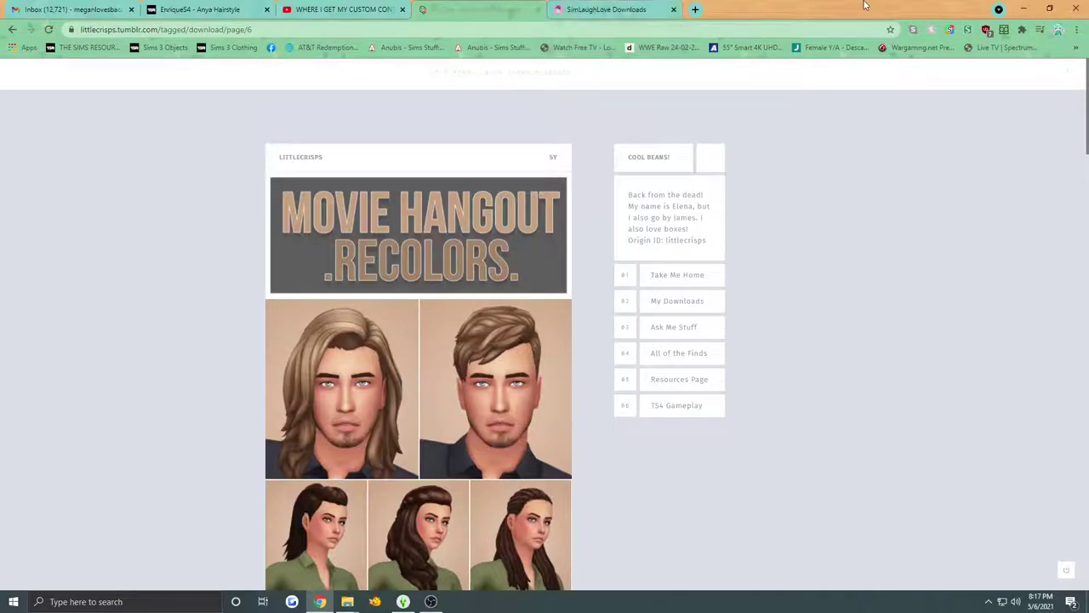
scroll(221, 366, "down", 4)
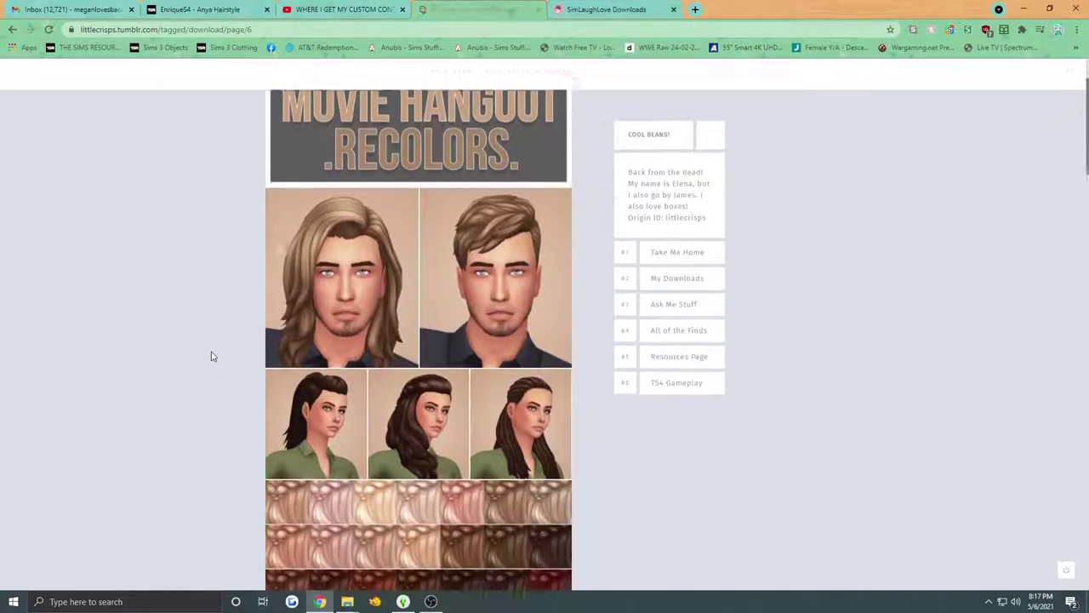
scroll(236, 345, "up", 4)
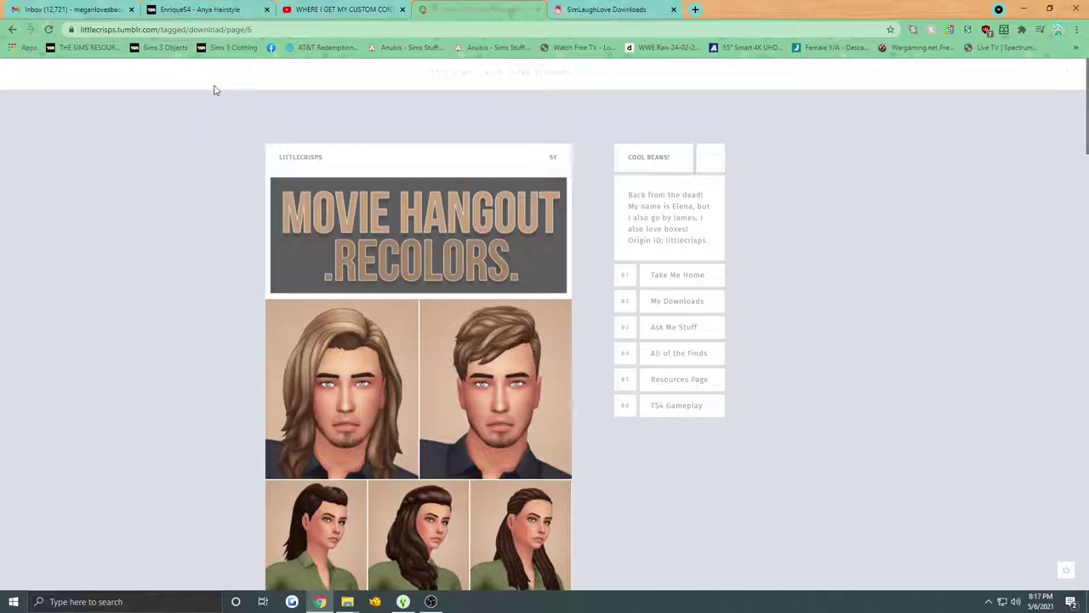
Go back to The Sims Resource tab for the EnriqueS4 - Anya Hairstyle and scroll through it
left_click(200, 9)
scroll(366, 238, "down", 4)
scroll(361, 238, "down", 5)
scroll(361, 238, "up", 10)
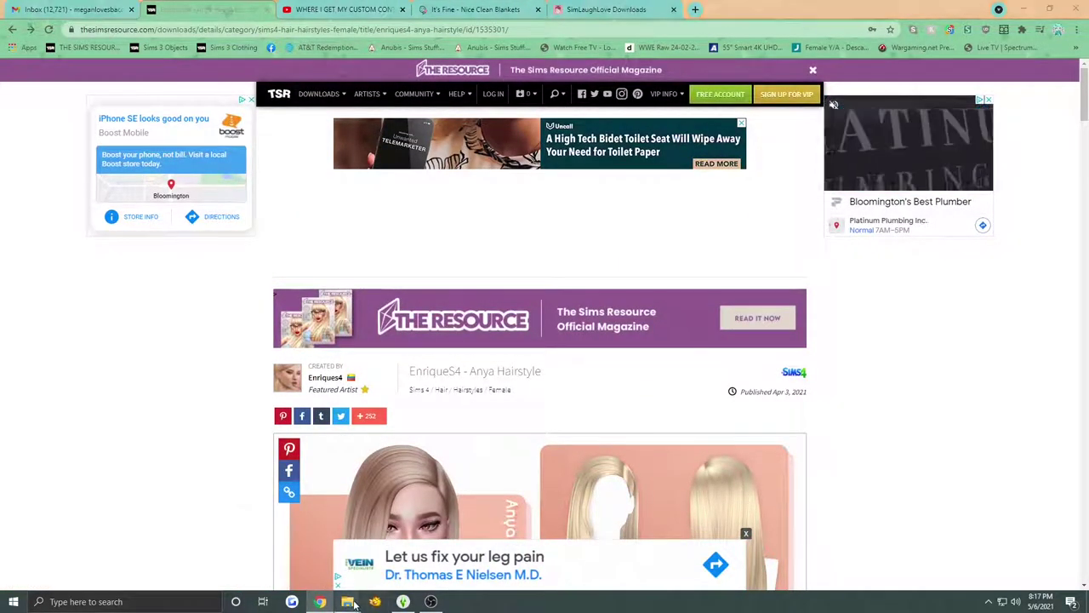
Open Mods\Hair to show the EnriqueS4_yfHair_Anya package, centre the window, then minimize it
mouse_move(354, 603)
left_click(413, 545)
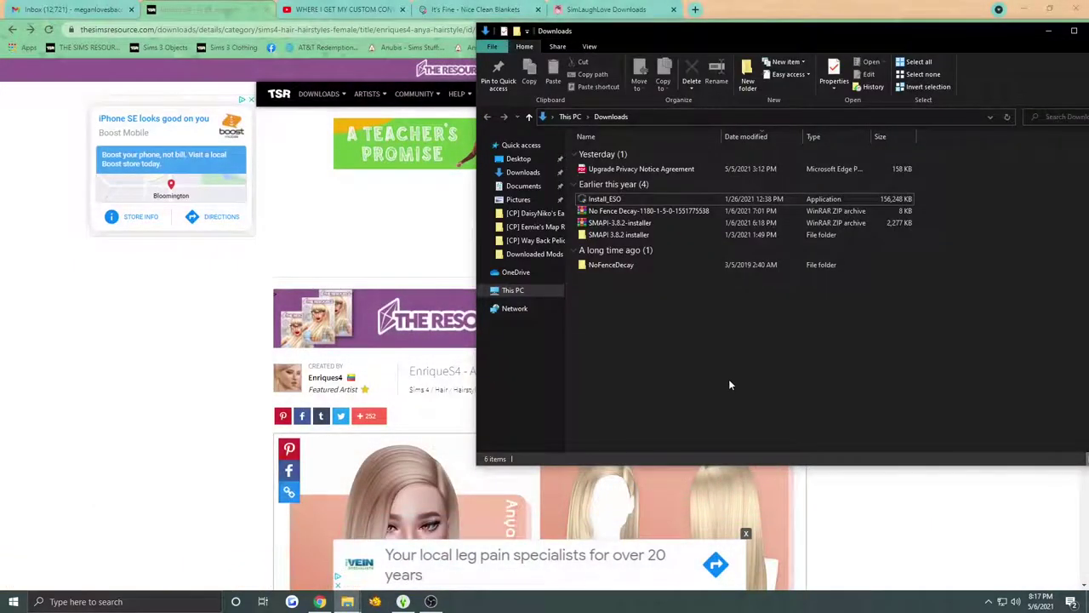
mouse_move(348, 602)
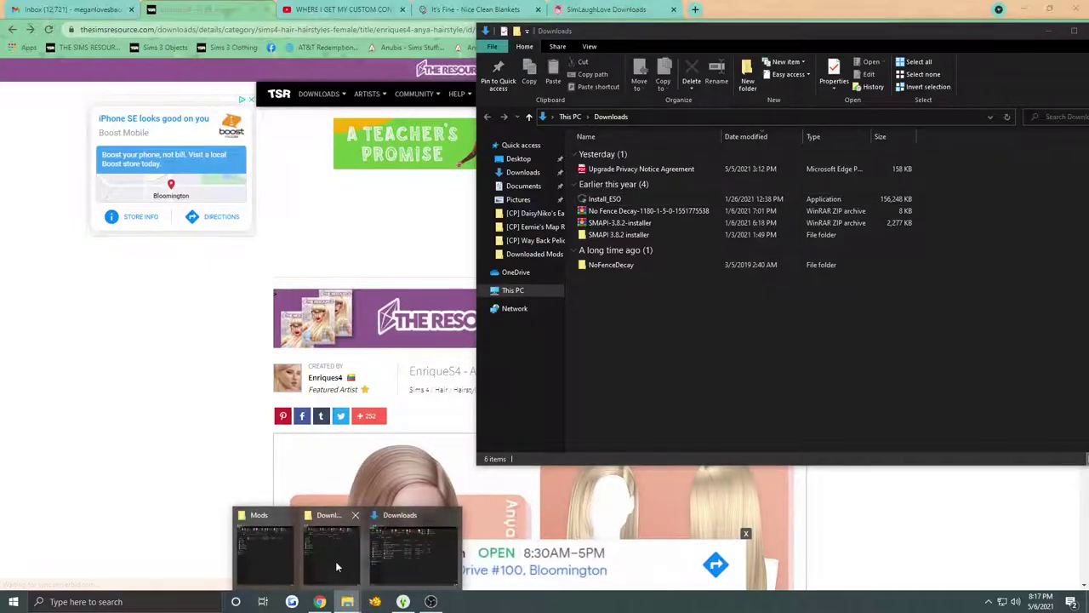
mouse_move(328, 556)
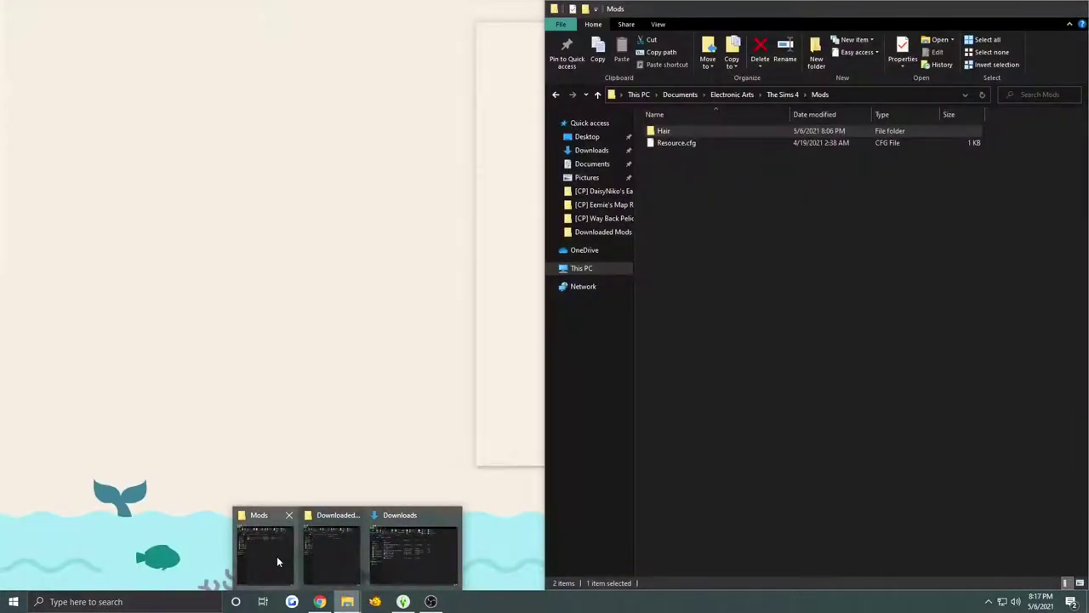
left_click(276, 556)
double_click(697, 130)
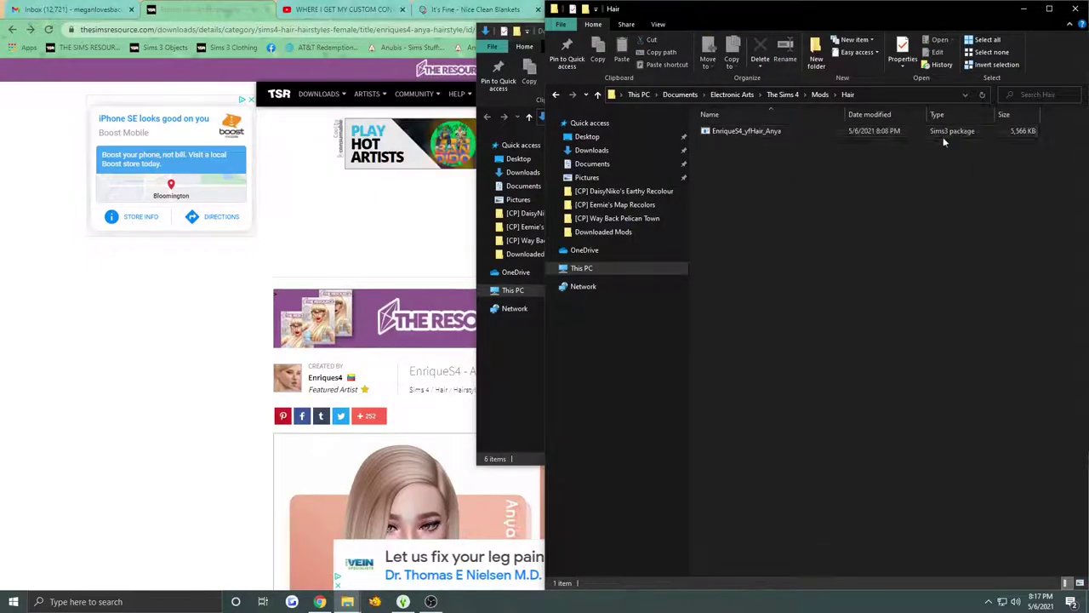
left_click_drag(784, 19, 414, 54)
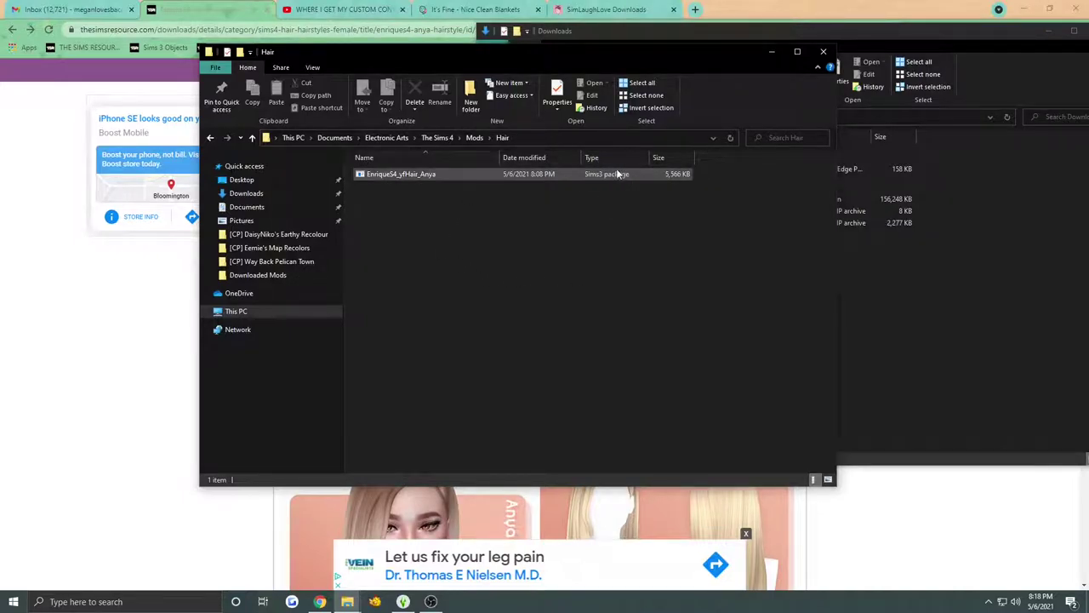
left_click(767, 51)
Rotate the sim wearing the long blonde Anya hair to see its back, sides and profile
left_click(1048, 31)
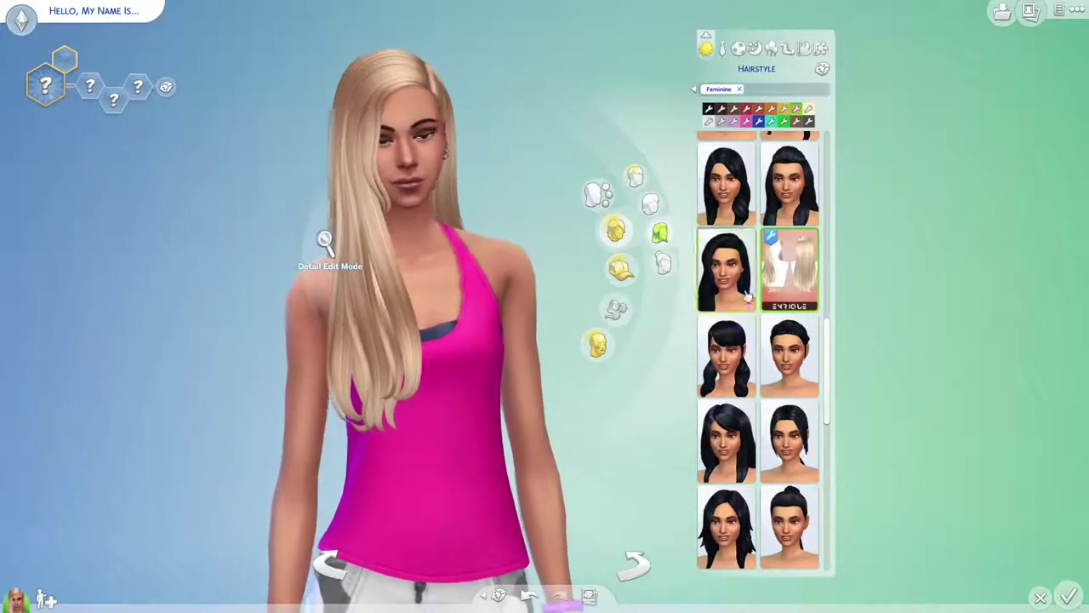
left_click_drag(477, 340, 236, 348)
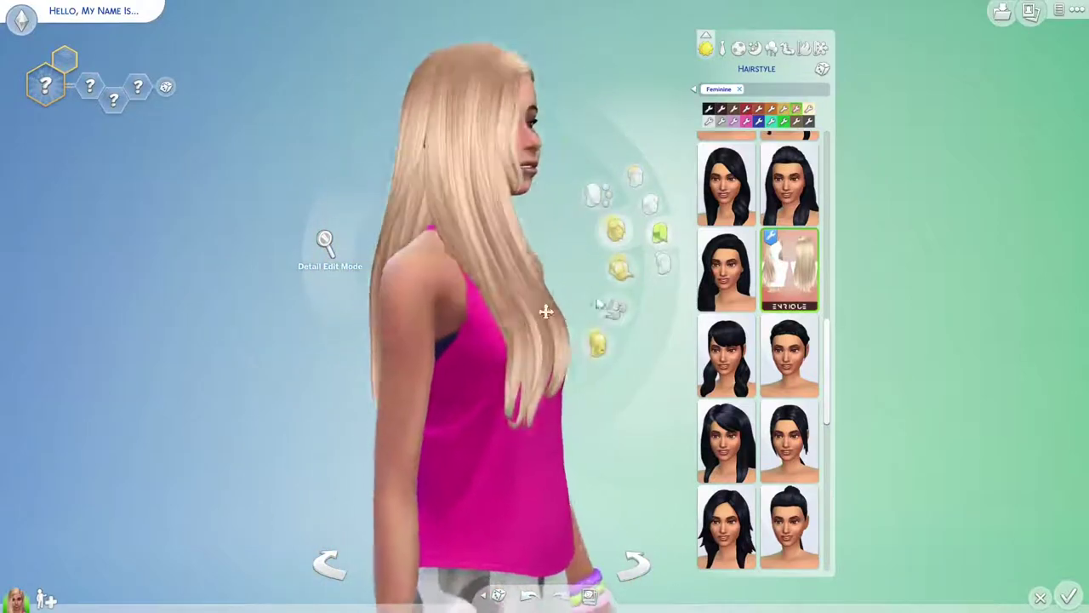
left_click_drag(541, 297, 927, 377)
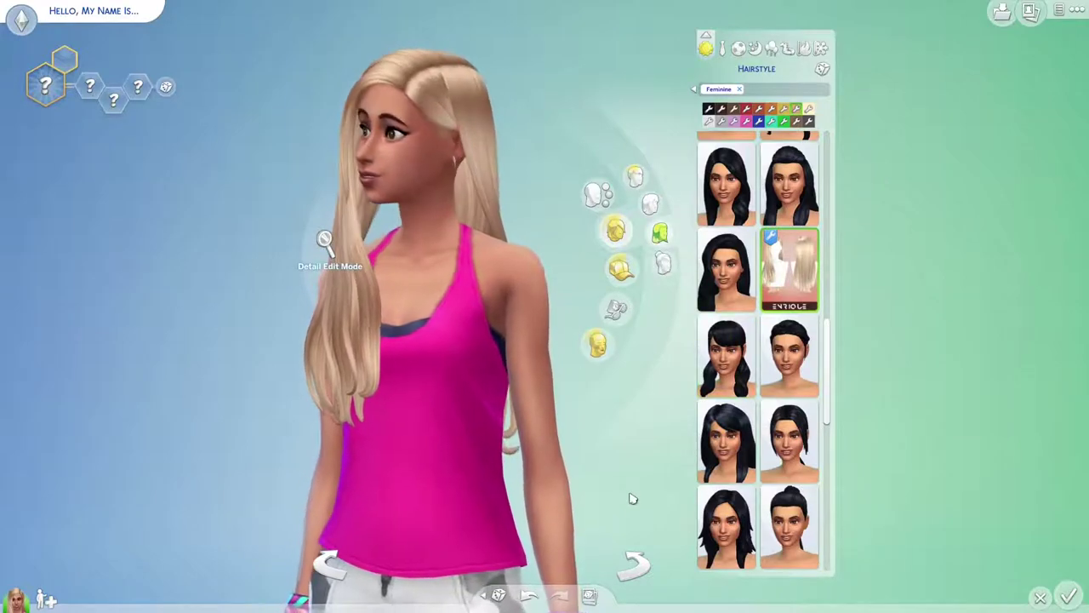
left_click(634, 562)
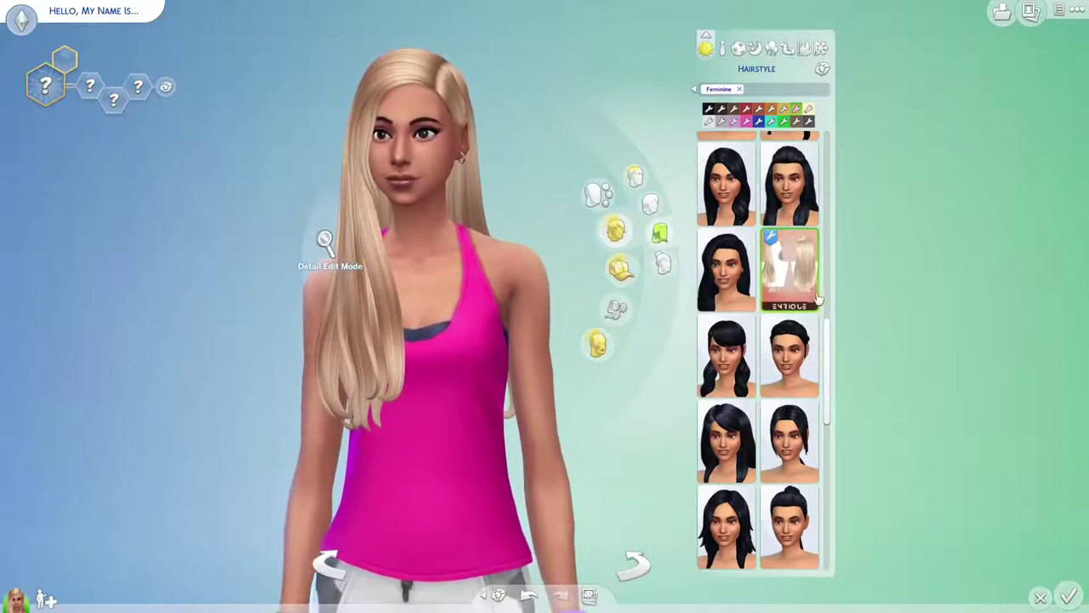
scroll(793, 313, "down", 2)
scroll(793, 319, "up", 4)
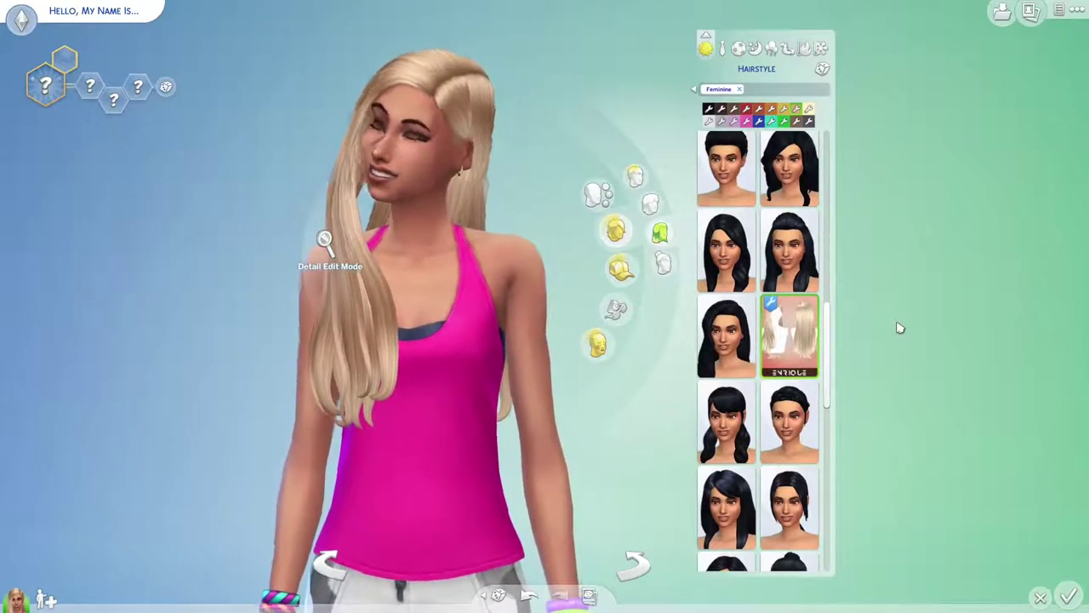
left_click_drag(680, 453, 630, 457)
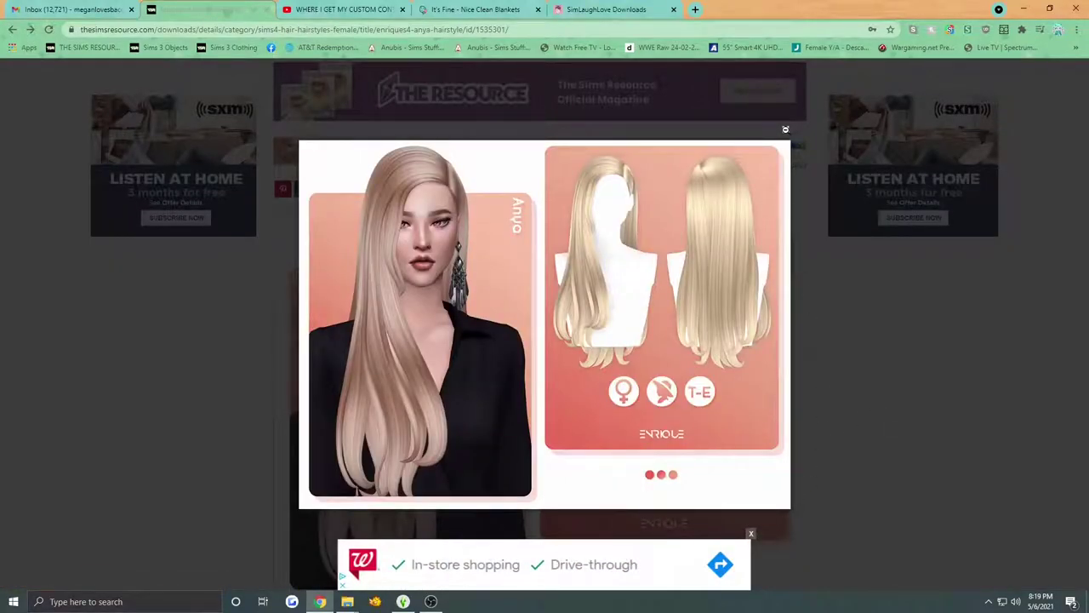
Close the enlarged hairstyle image preview and the Walgreens banner ad
left_click(785, 129)
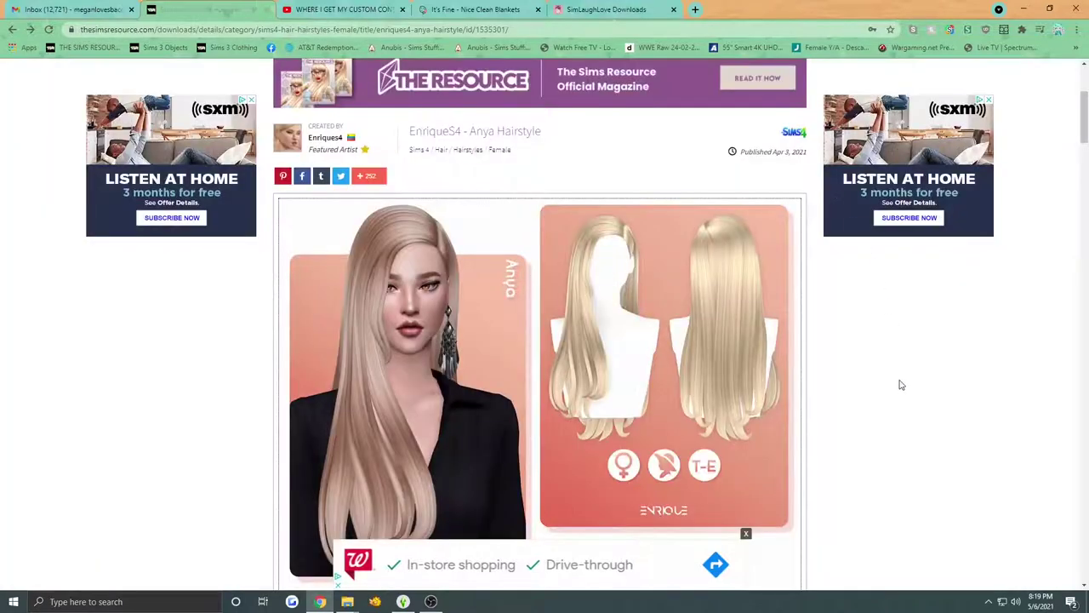
scroll(897, 392, "down", 2)
left_click(746, 534)
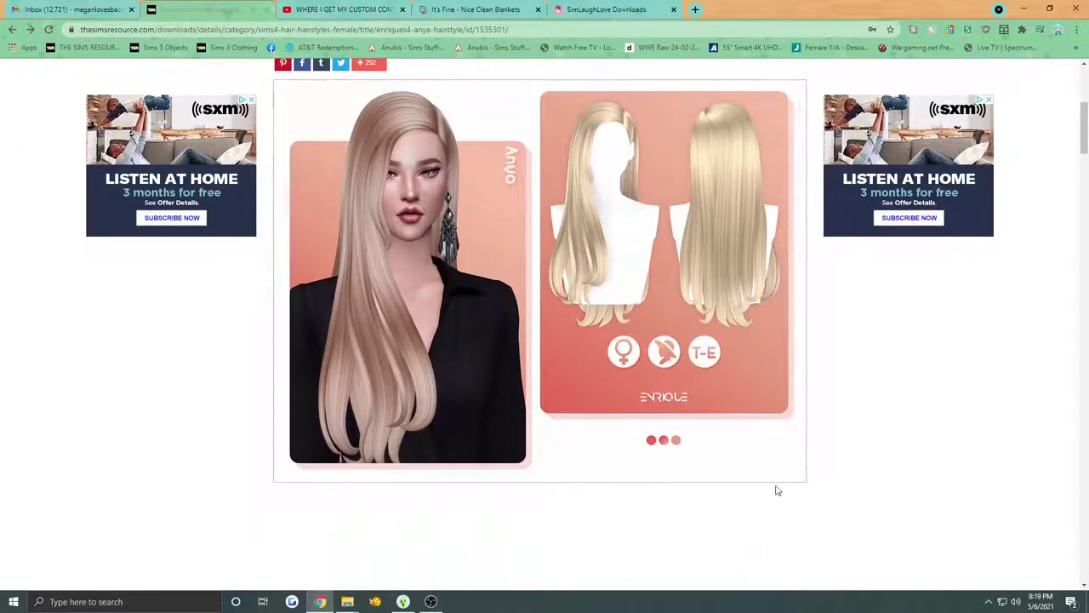
Scroll up and down the Anya Hairstyle page to review its preview images
scroll(855, 408, "up", 2)
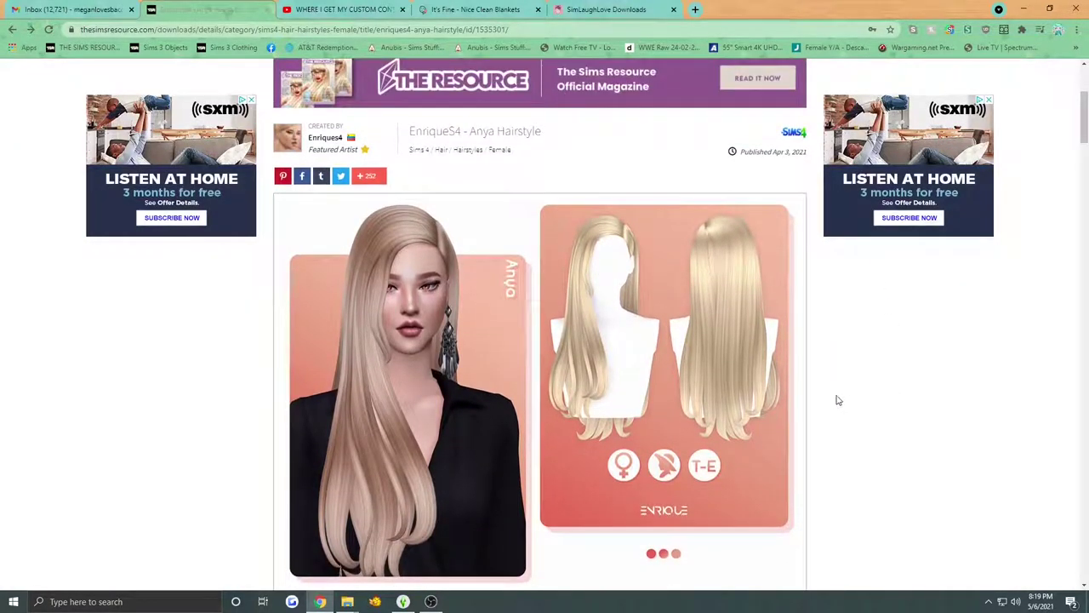
scroll(936, 316, "up", 3)
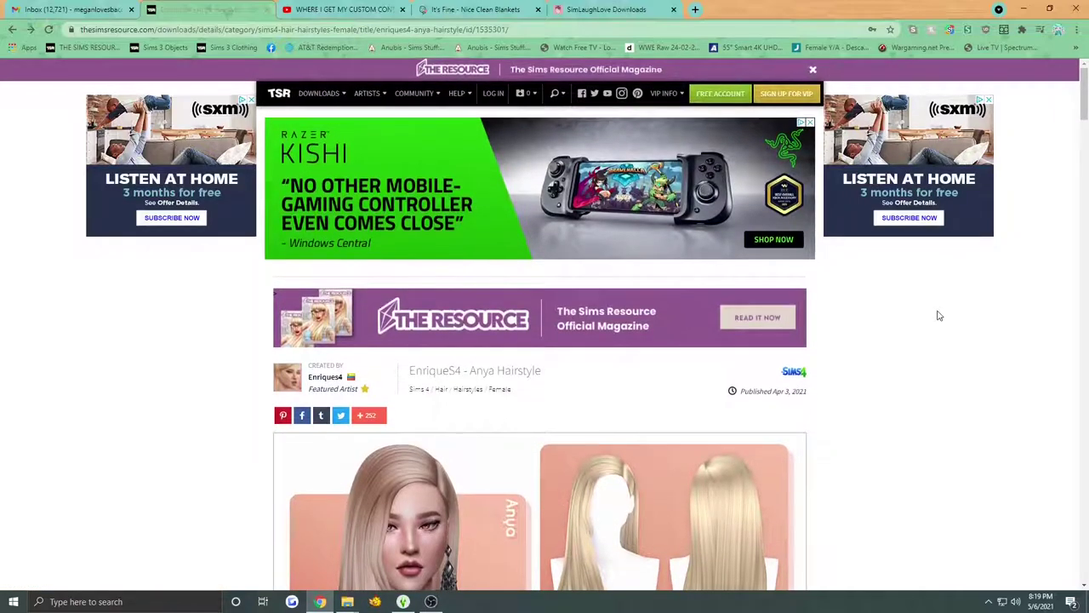
scroll(937, 316, "down", 3)
scroll(929, 314, "down", 1)
scroll(924, 309, "up", 1)
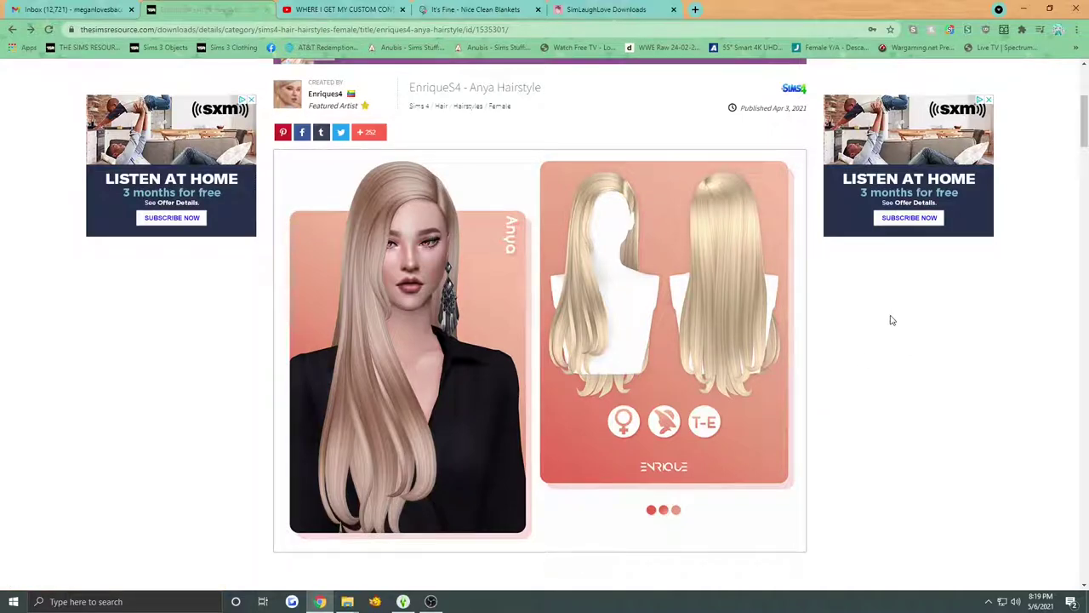
scroll(923, 313, "down", 2)
scroll(919, 313, "up", 2)
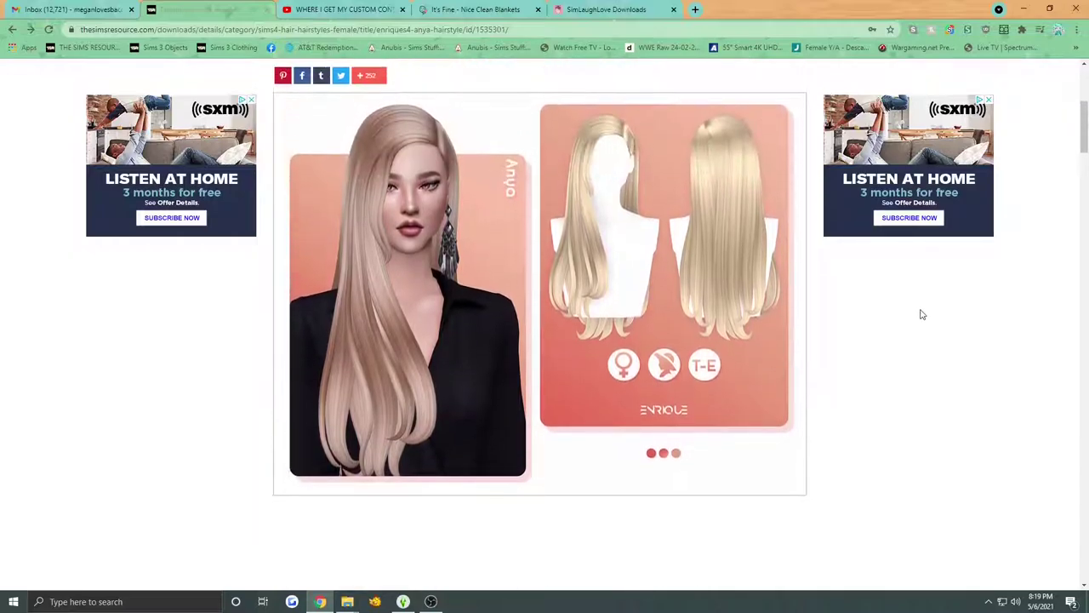
scroll(919, 313, "up", 3)
scroll(936, 332, "down", 3)
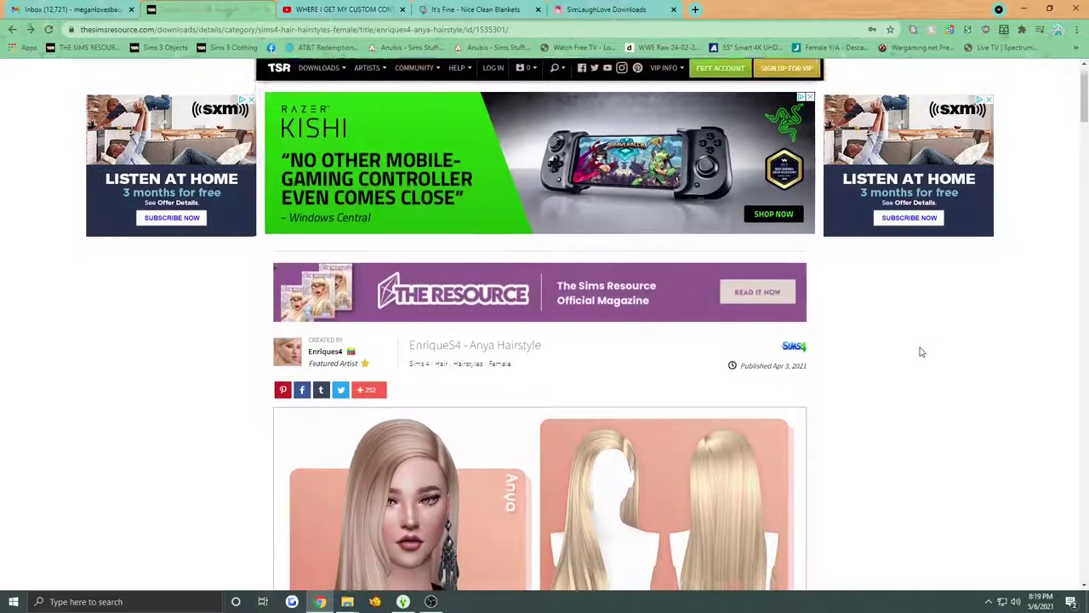
scroll(904, 342, "down", 2)
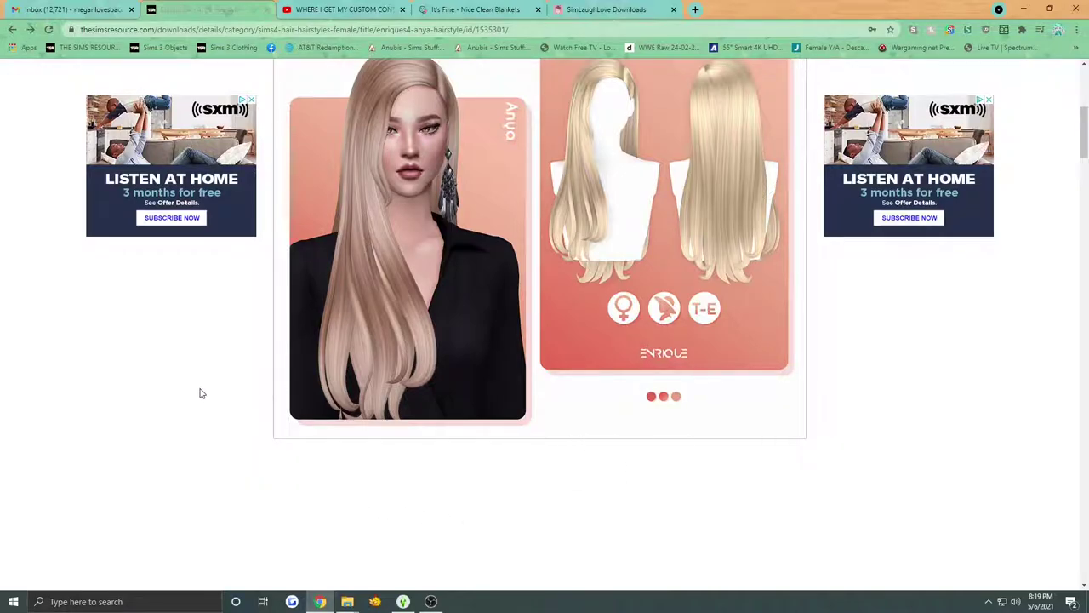
scroll(205, 393, "up", 5)
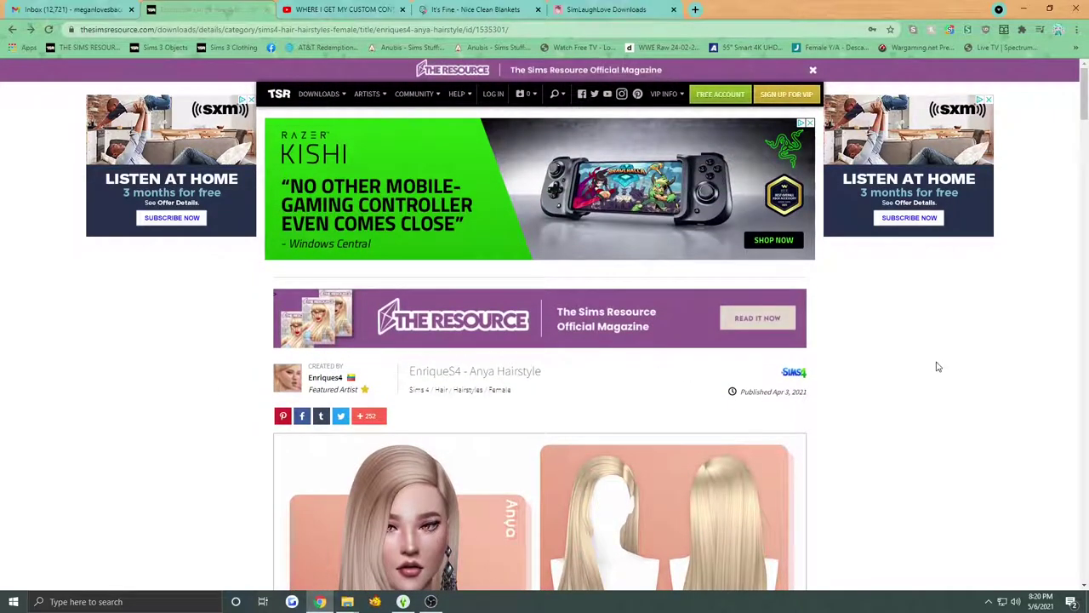
scroll(857, 393, "down", 4)
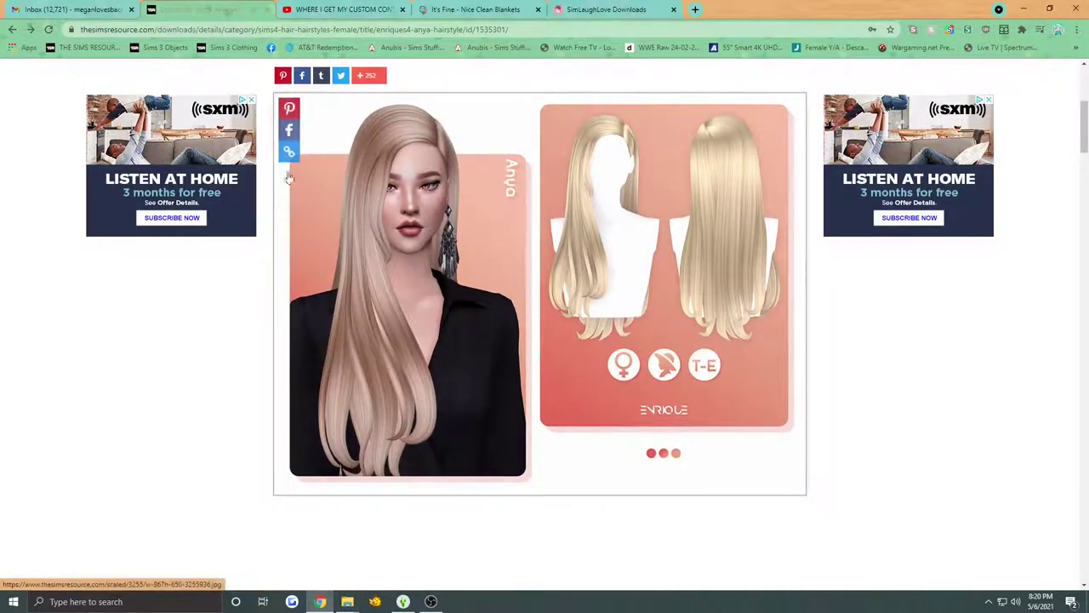
scroll(446, 356, "up", 2)
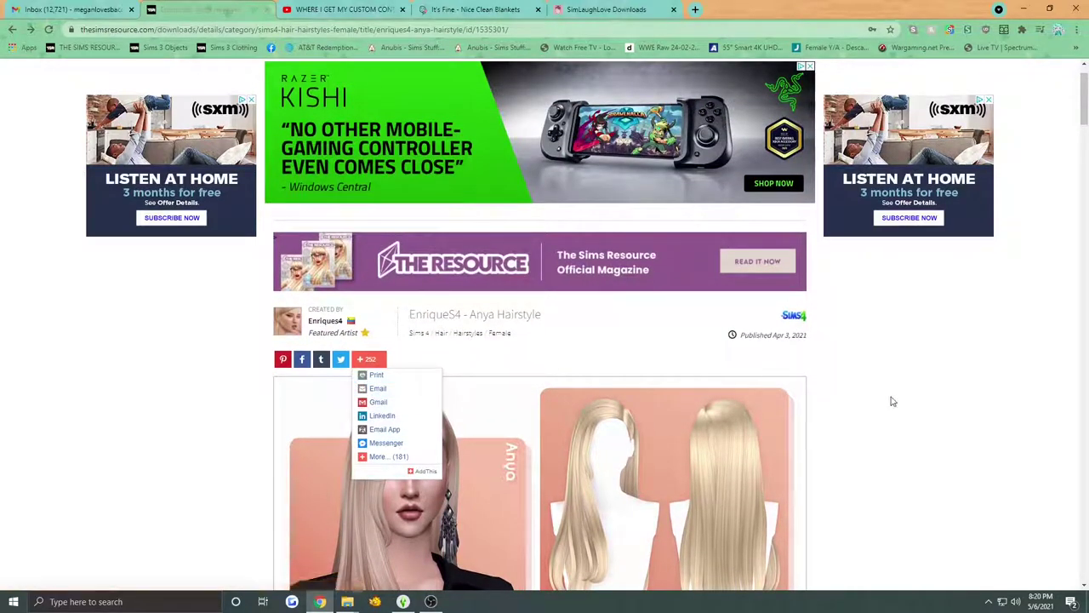
scroll(892, 400, "down", 1)
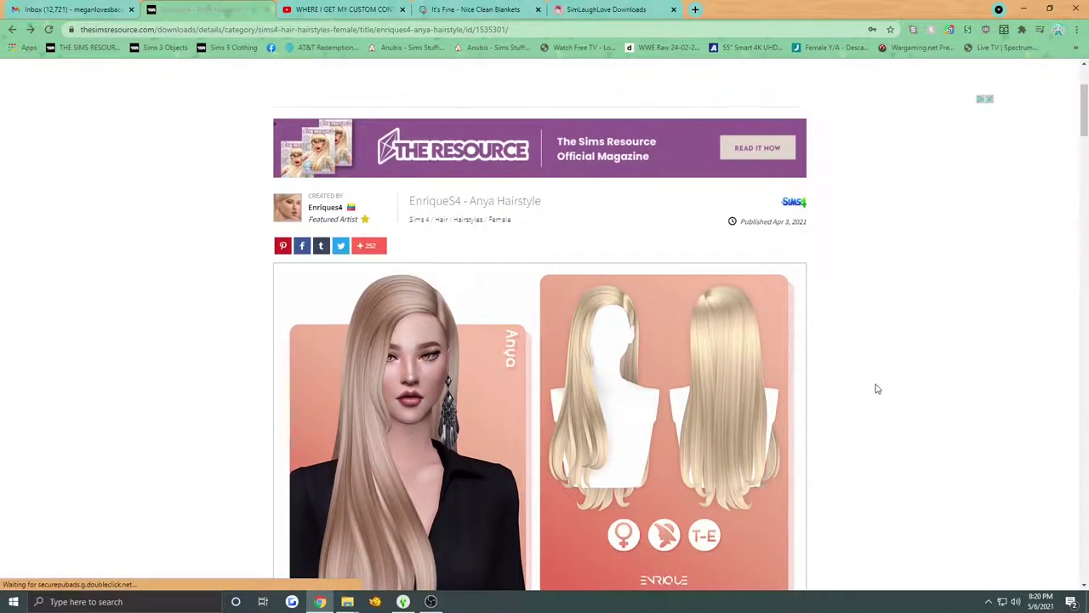